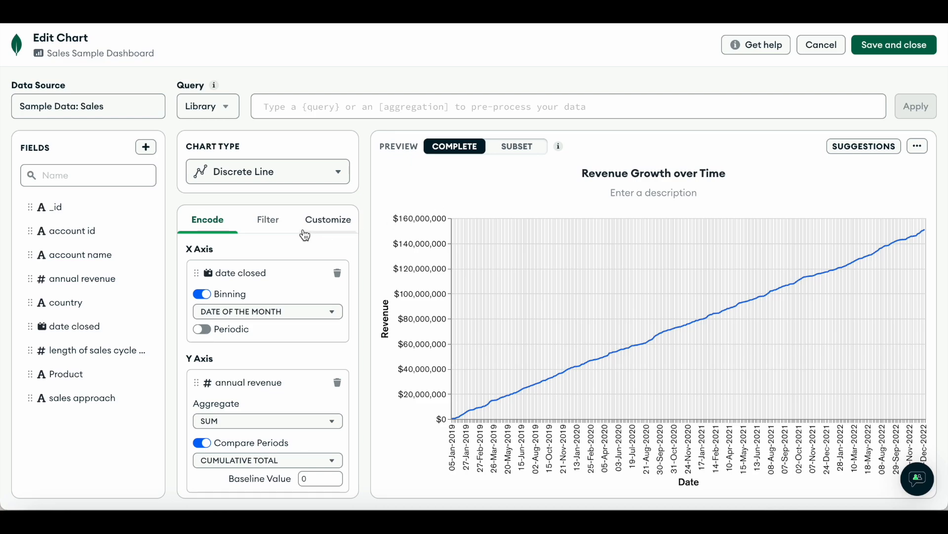
Step: Add a relative chart filter on the date closed field, limiting it to dates from the last 2 years
click(265, 225)
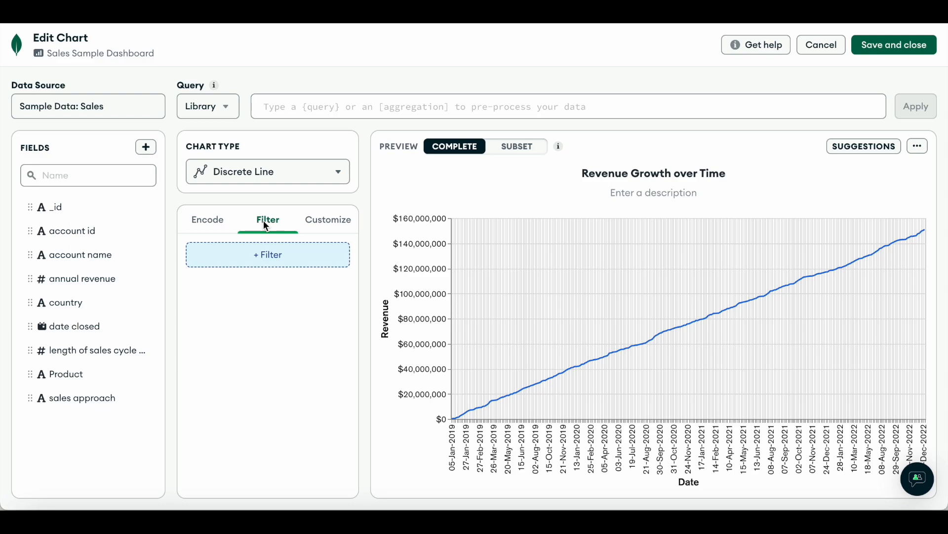
drag(79, 327, 256, 258)
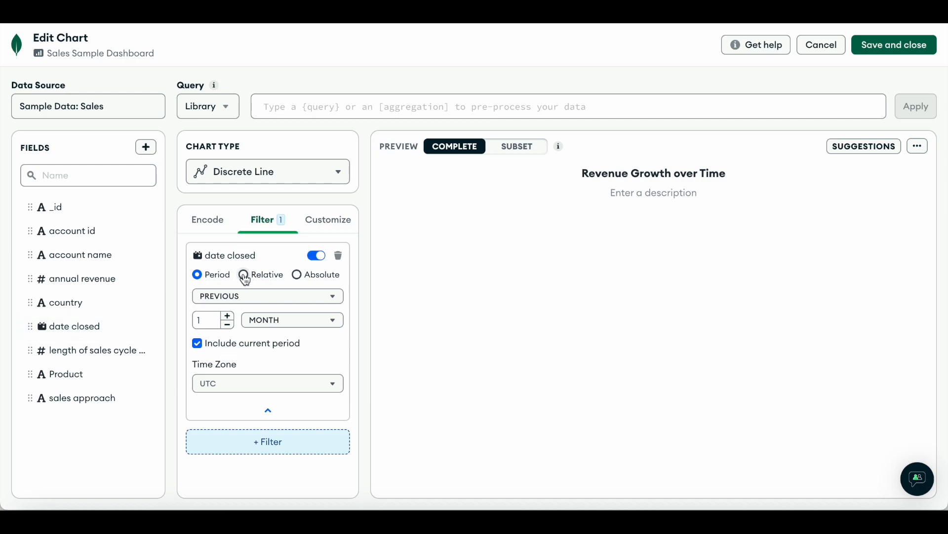
click(244, 276)
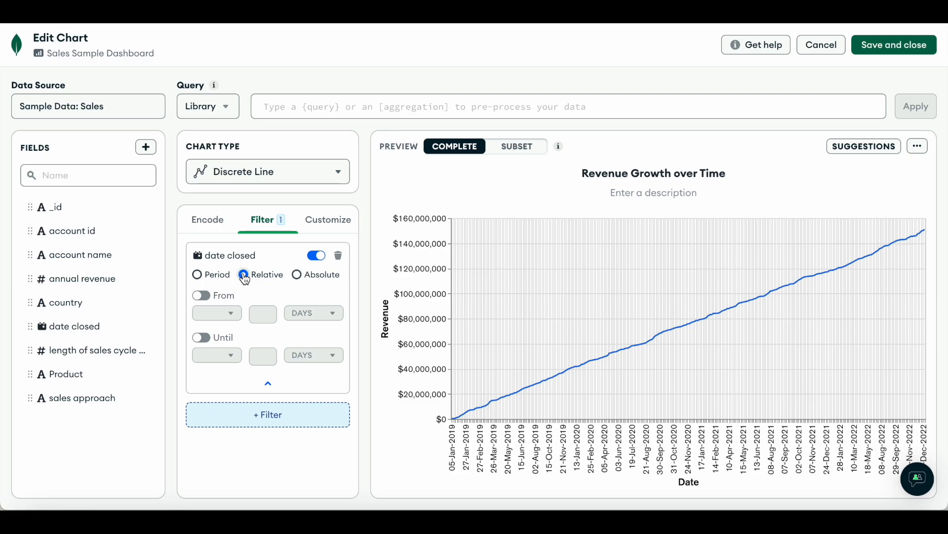
click(202, 295)
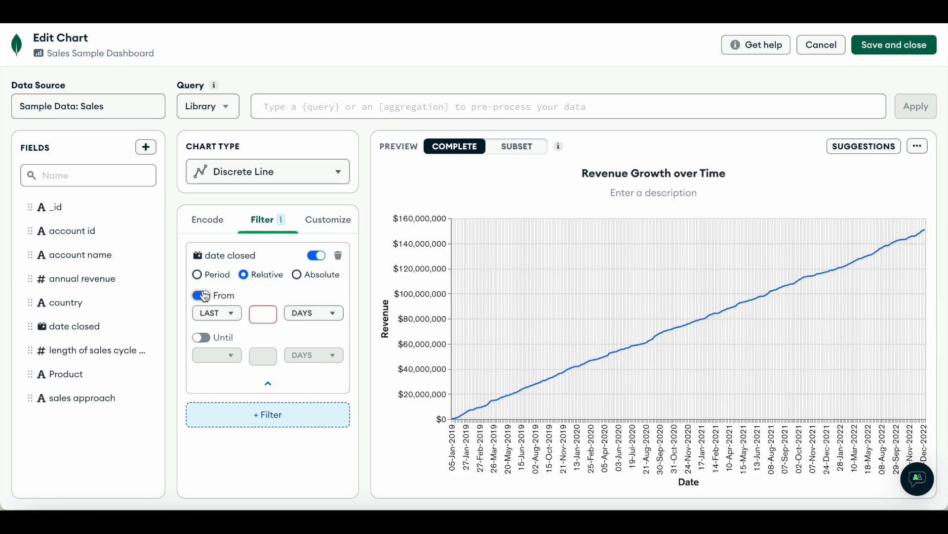
click(258, 312)
text(2)
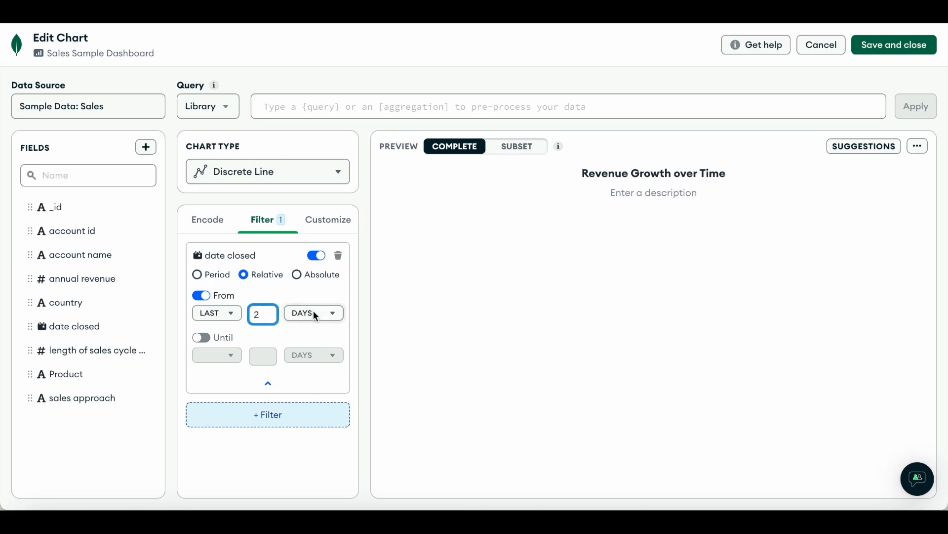
click(313, 312)
click(316, 471)
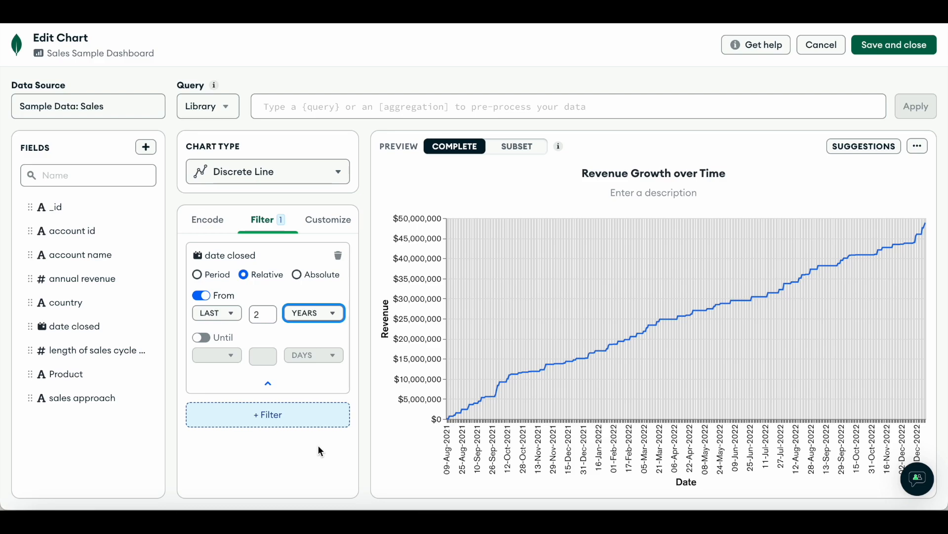
click(318, 446)
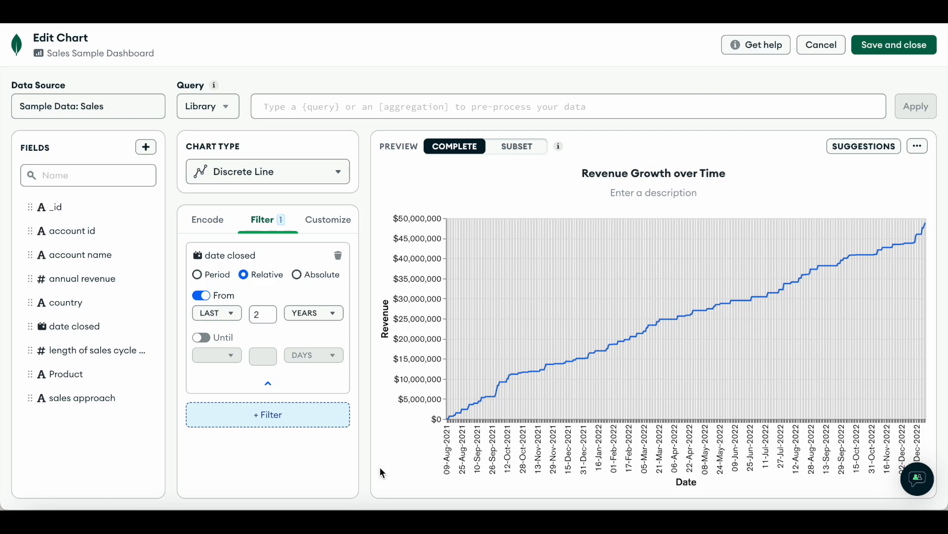
Step: Replace the chart's date closed filter with an applied query matching date closed from 2022-01-01 through 2022-12-30
click(405, 102)
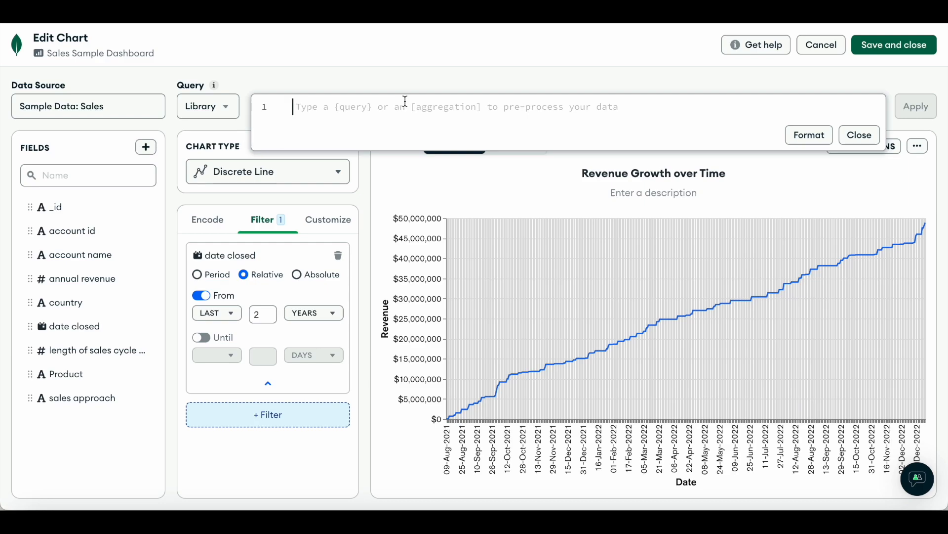
text({   $and: [     {       "date closed": { $gte: new Date("2022-01-01") }     },     {       "date closed": { $lte: new Date("2022-12-30") }     }   ] })
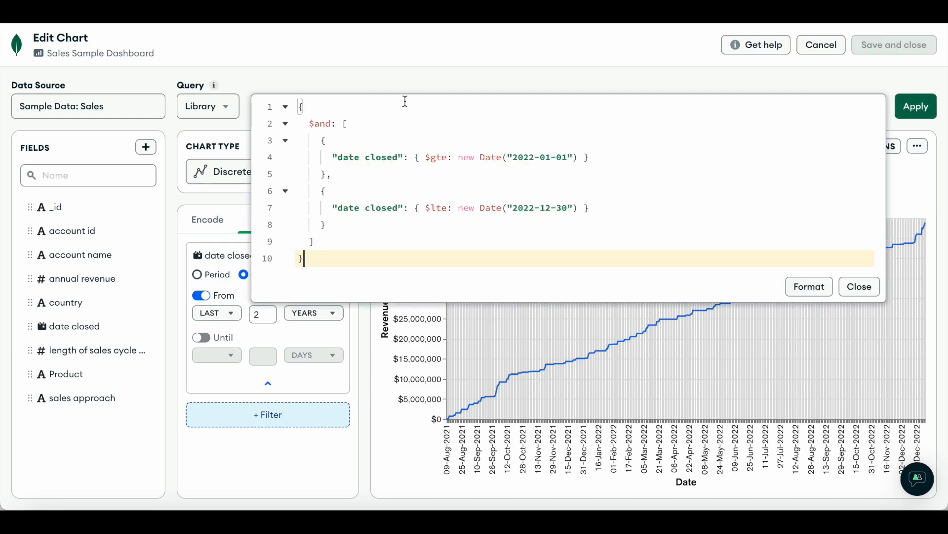
click(860, 287)
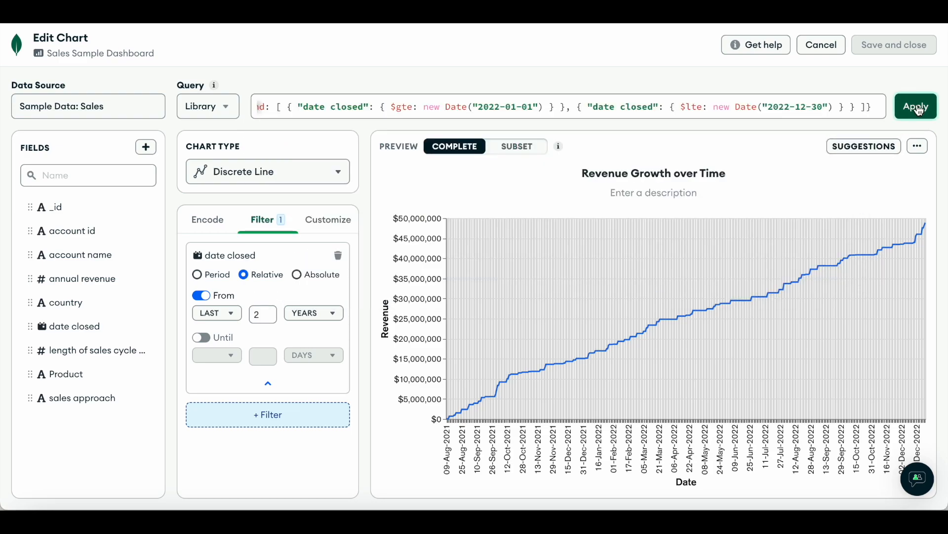
click(337, 255)
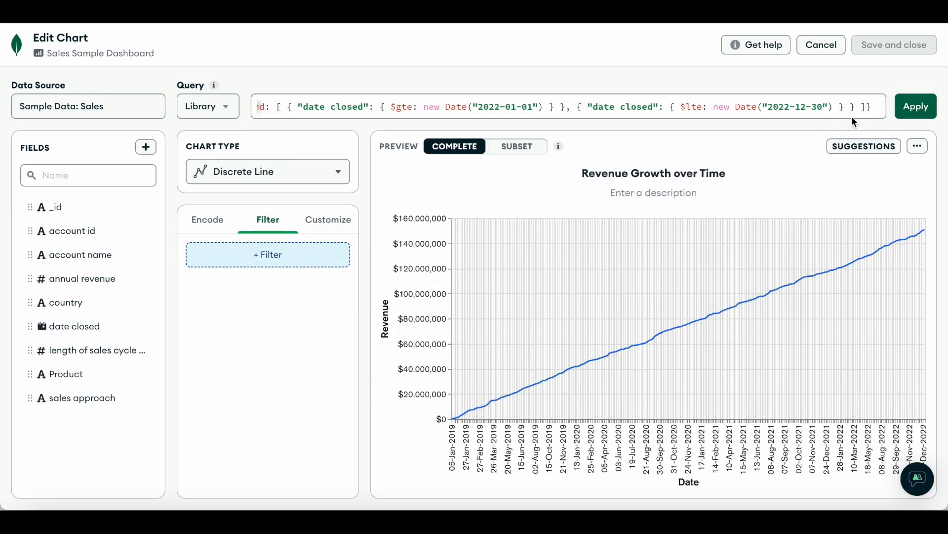
click(915, 106)
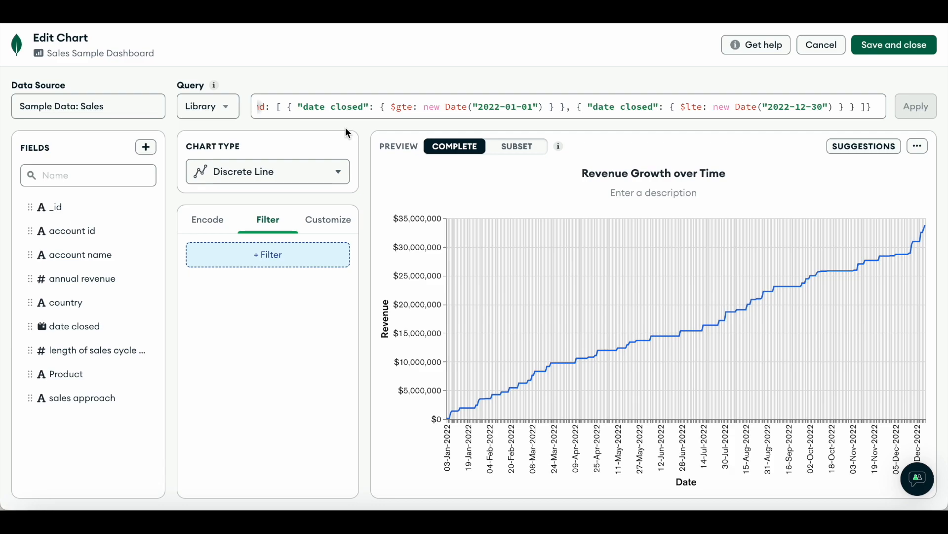
Step: Save the current query to the library as a new query titled "Revenue(2022)"
click(227, 109)
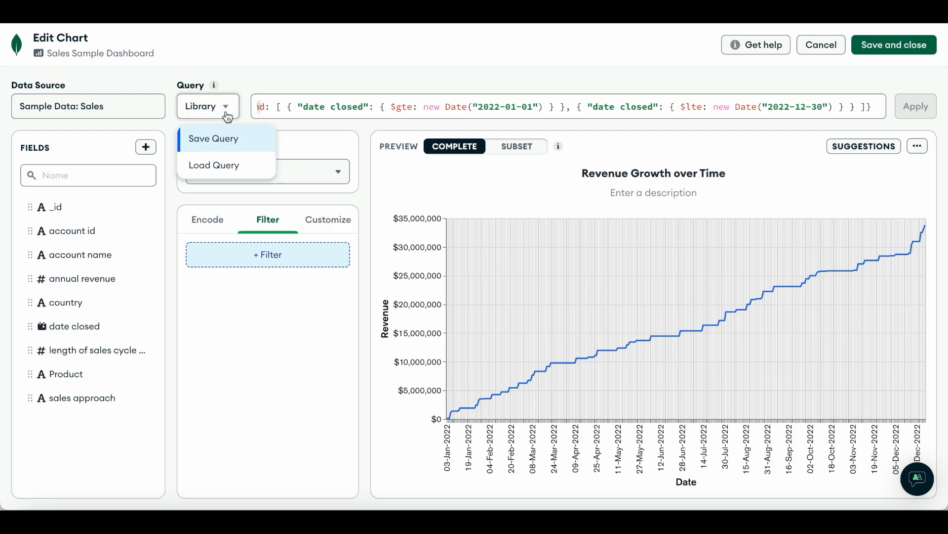
click(231, 143)
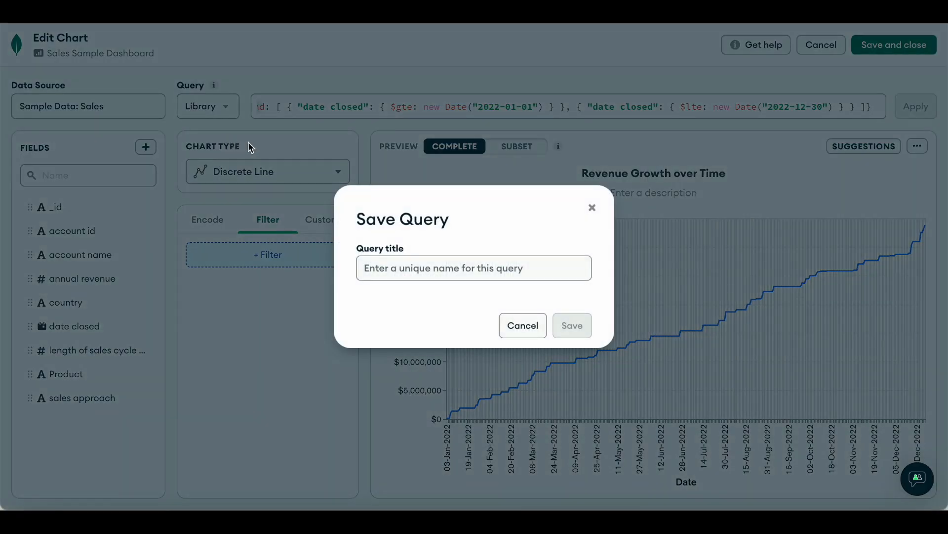
click(459, 276)
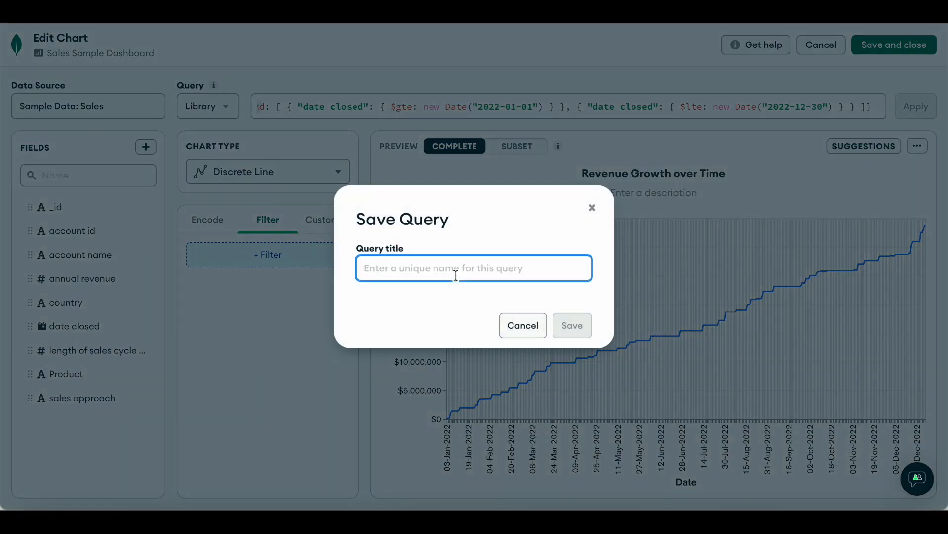
text(Revenue )
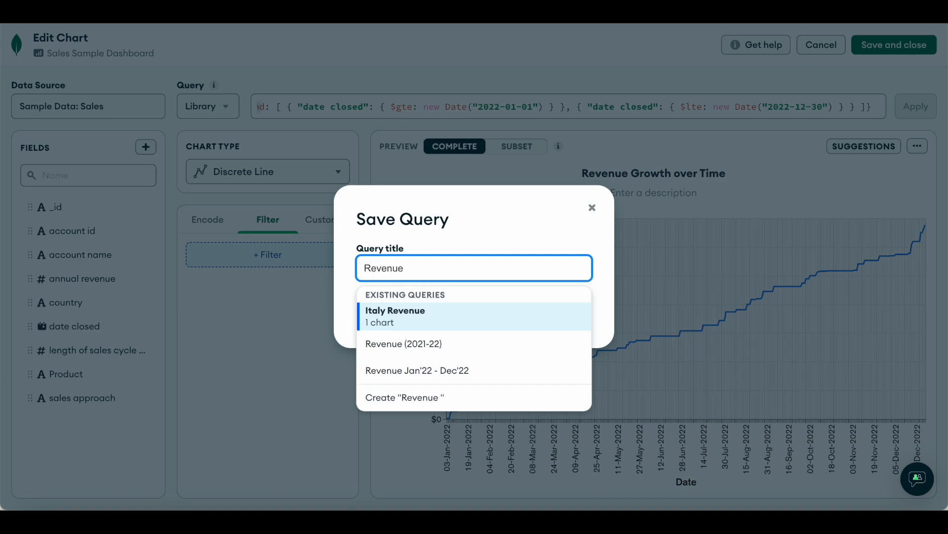
text((2022))
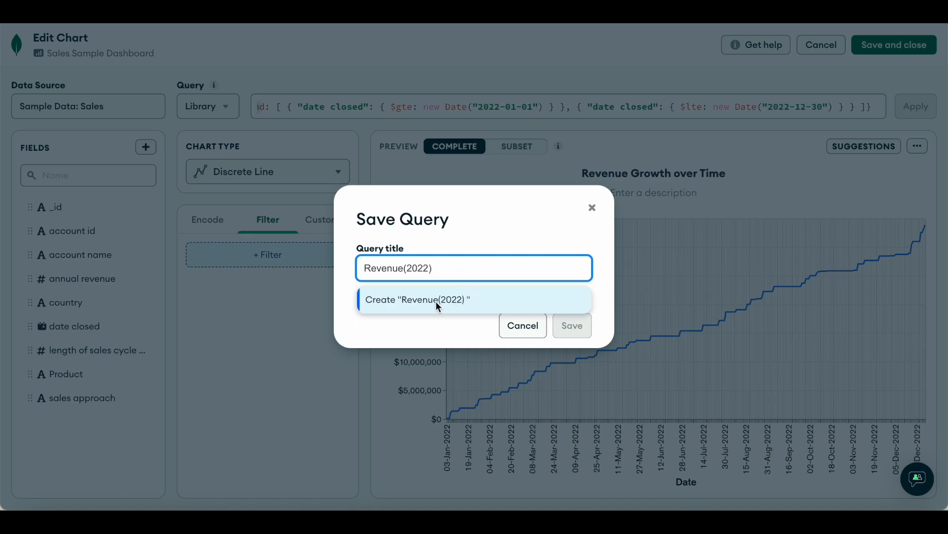
click(413, 300)
click(573, 325)
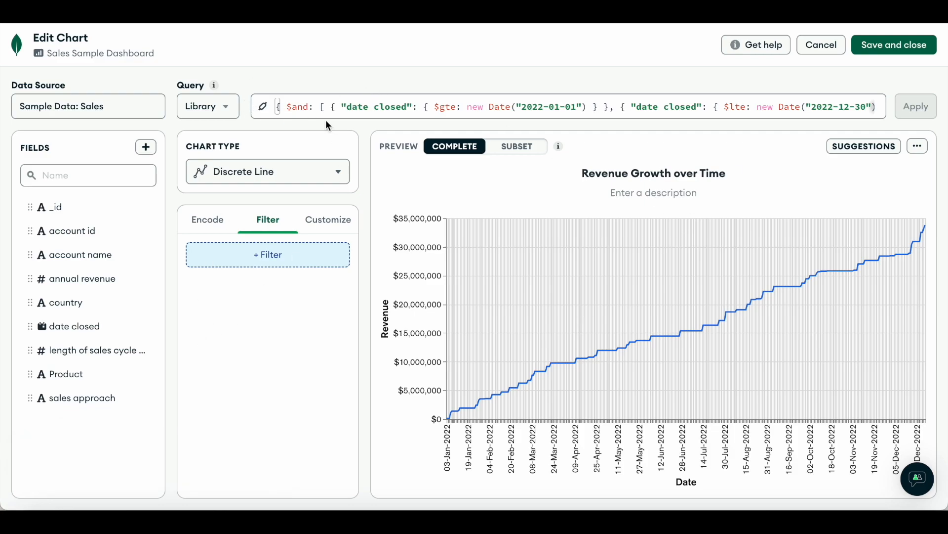
Step: Clear the whole query text from the chart's query bar
click(352, 107)
key(ctrl+a)
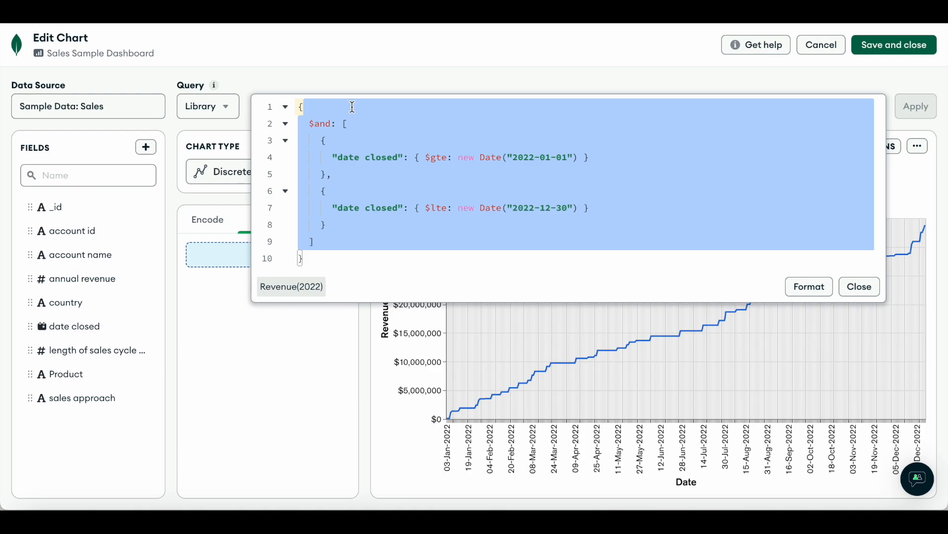
drag(302, 260, 294, 97)
key(BackSpace)
click(298, 77)
Step: Load the saved query "Revenue(2022)" from the query library, listing queries from any data source
click(222, 110)
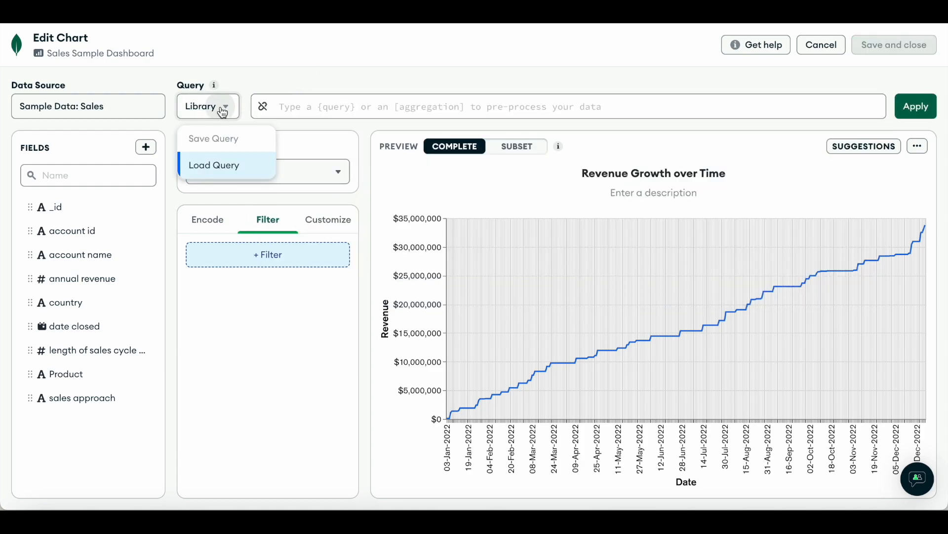
click(215, 164)
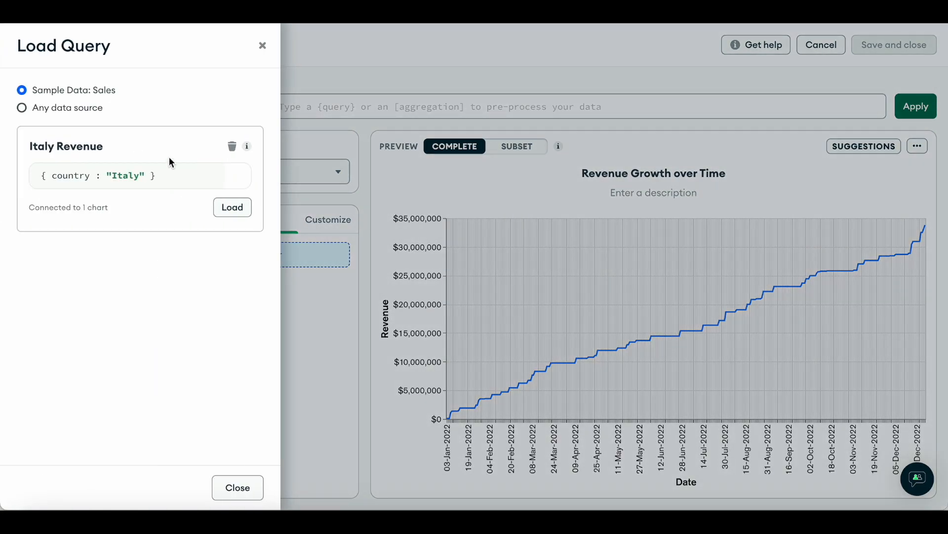
click(51, 117)
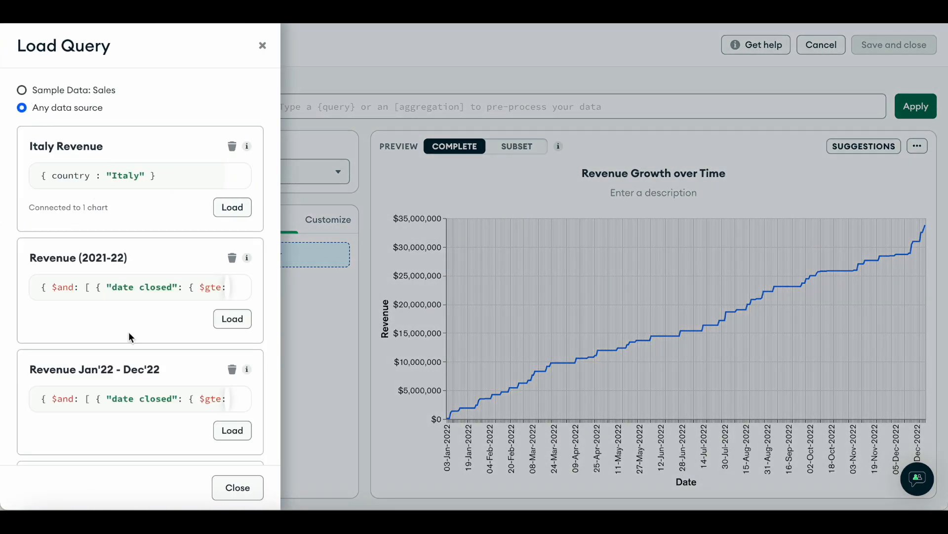
scroll(134, 356, down, 2)
scroll(137, 371, down, 1)
click(235, 425)
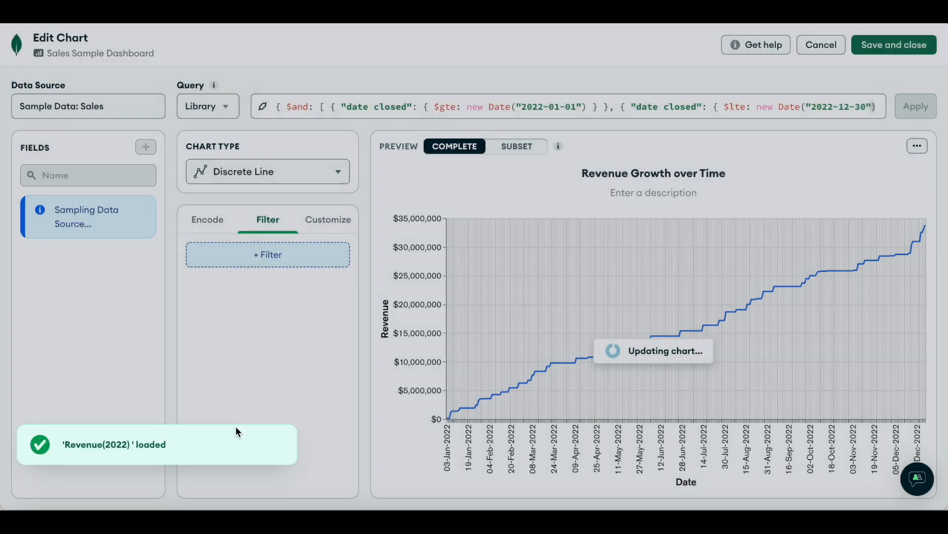
click(731, 107)
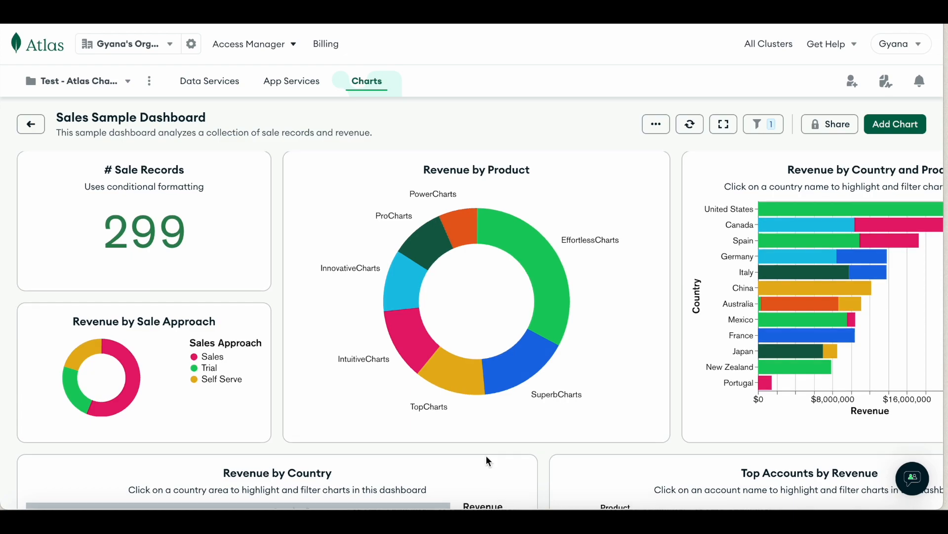
Step: Restrict the dashboard's country filter to Canada only and close the filter pane
click(762, 126)
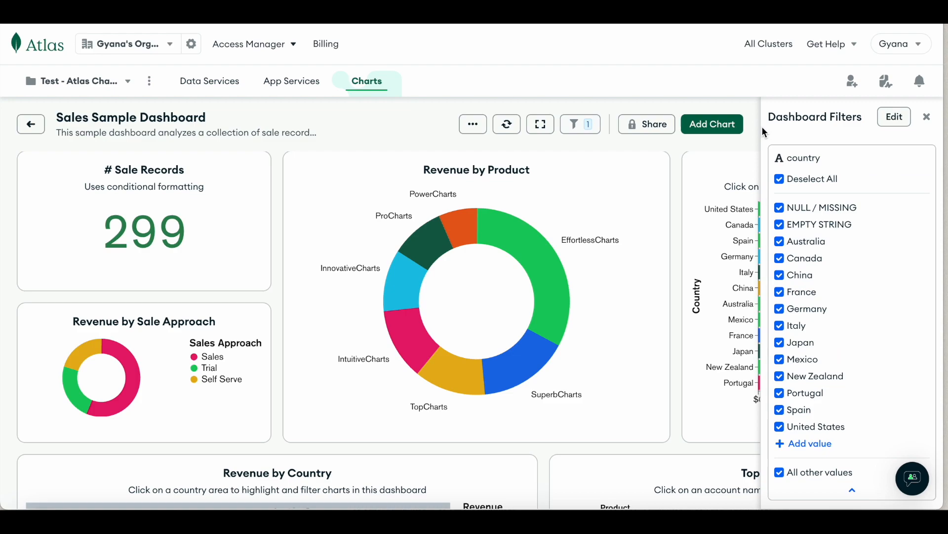
click(781, 181)
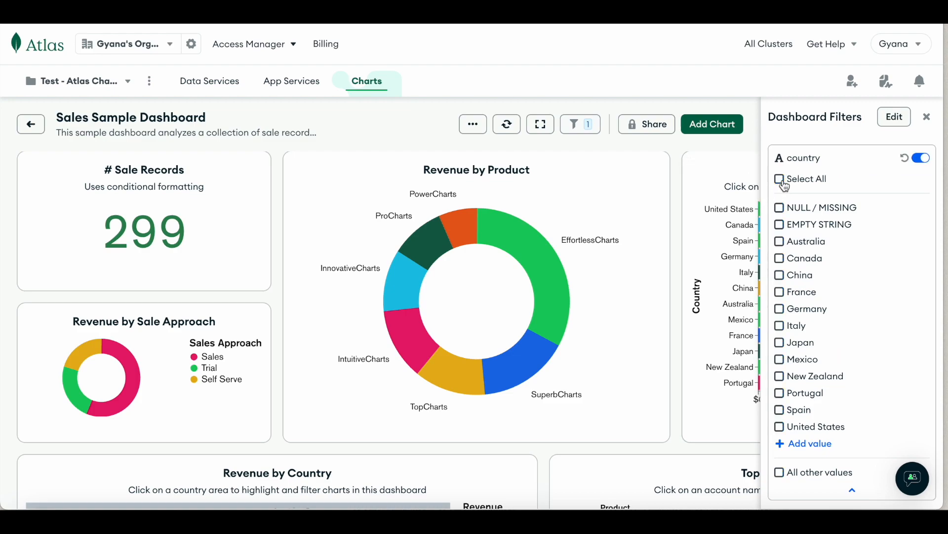
click(781, 258)
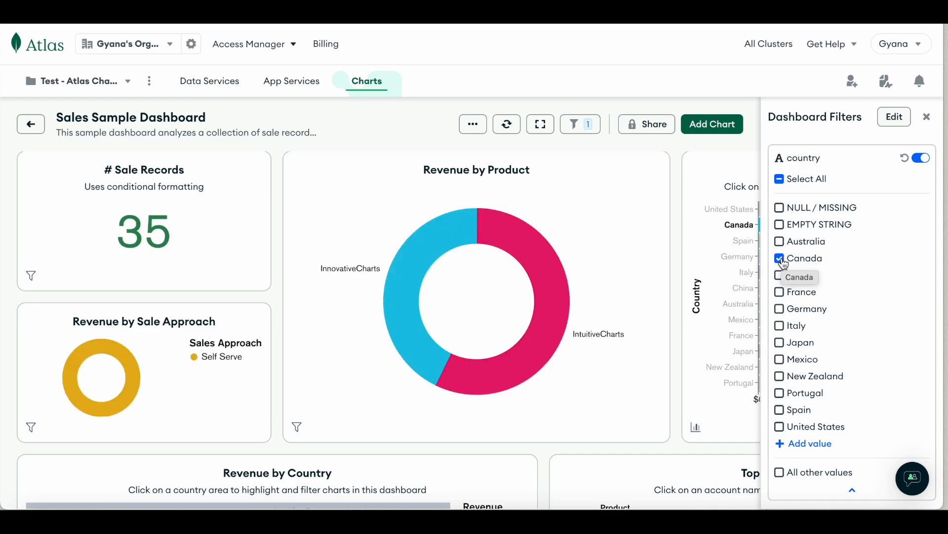
click(928, 119)
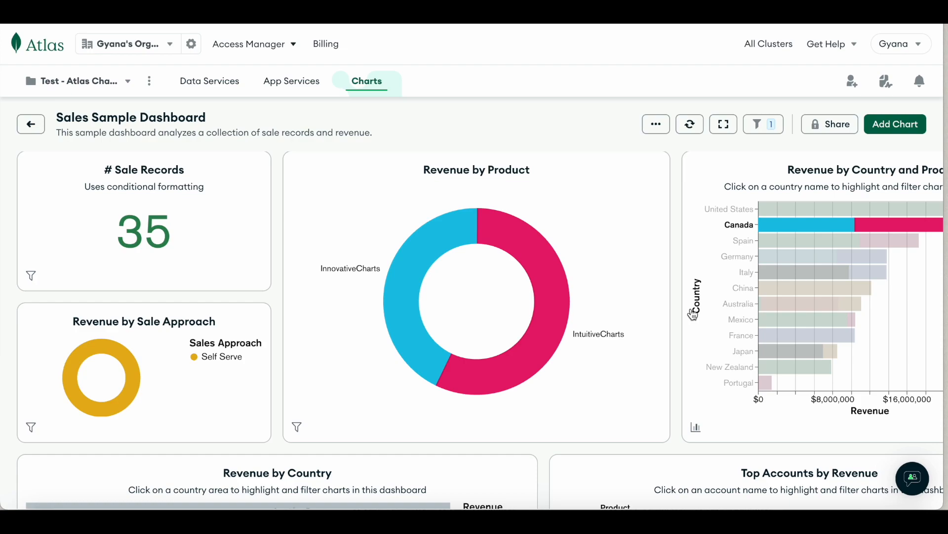
Step: Look through the charts and tables across the whole dashboard to examine how the country filter affects them
scroll(693, 314, right, 3)
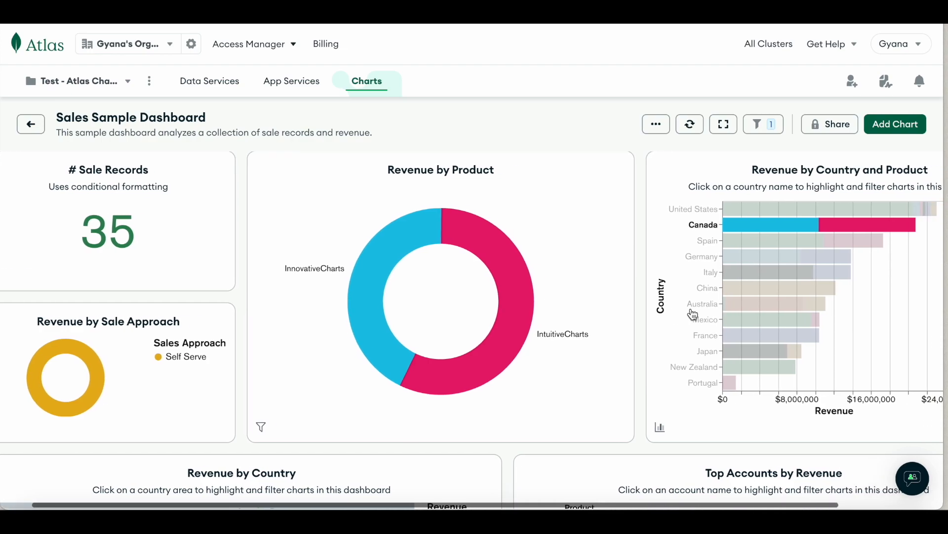
scroll(693, 313, down, 5)
scroll(692, 309, left, 1)
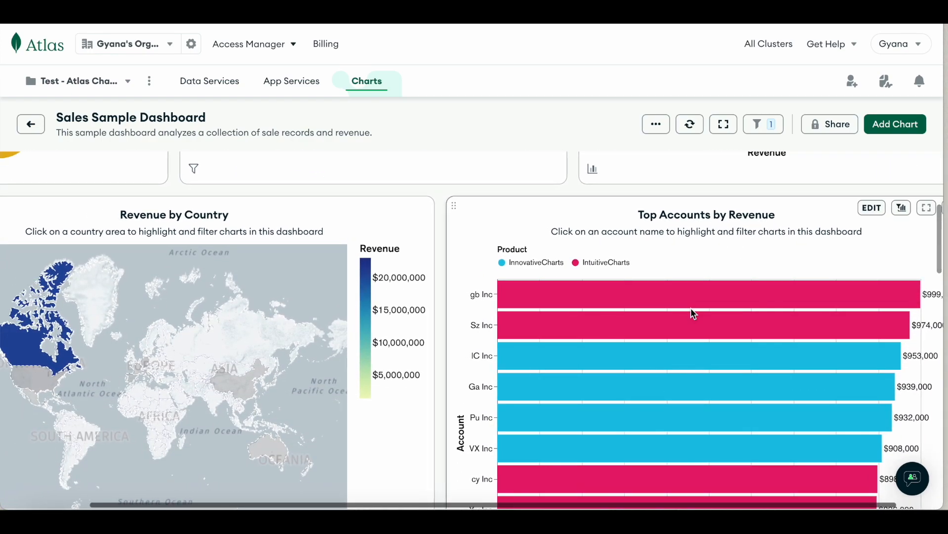
scroll(692, 310, down, 8)
scroll(691, 314, down, 2)
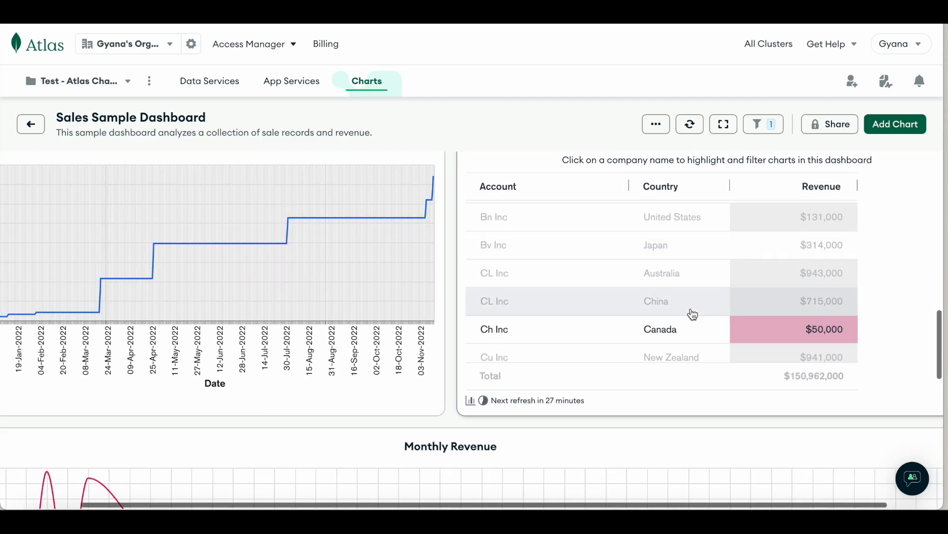
scroll(690, 313, left, 2)
scroll(690, 313, down, 10)
scroll(517, 433, down, 9)
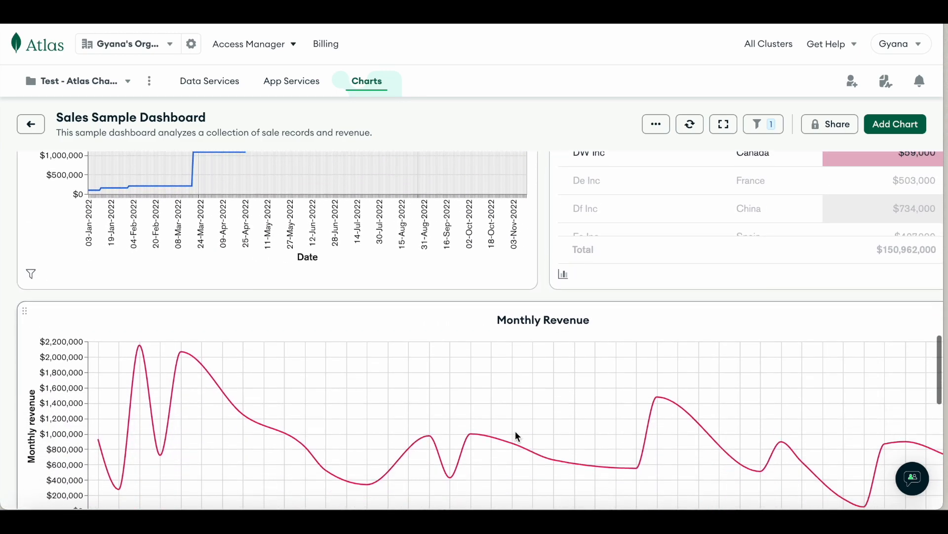
scroll(517, 436, down, 2)
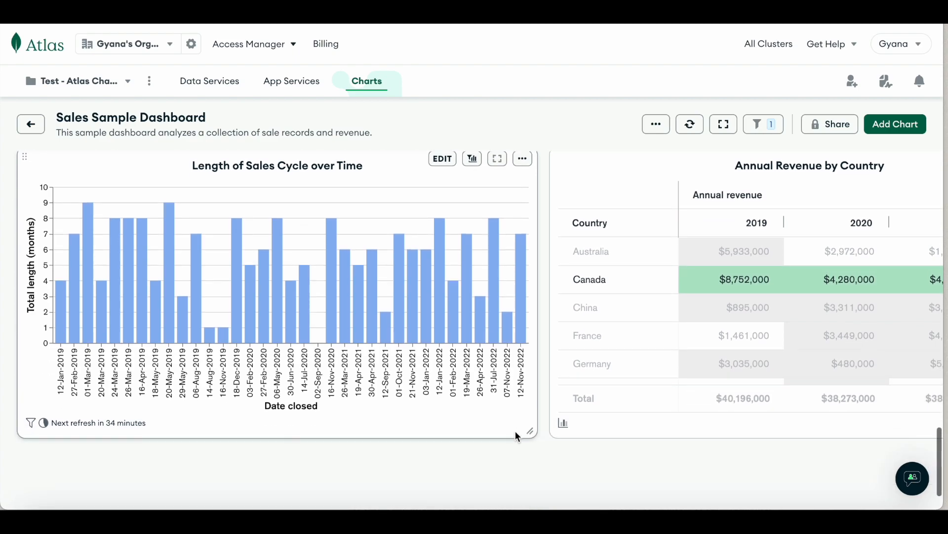
scroll(517, 436, left, 1)
scroll(517, 436, up, 3)
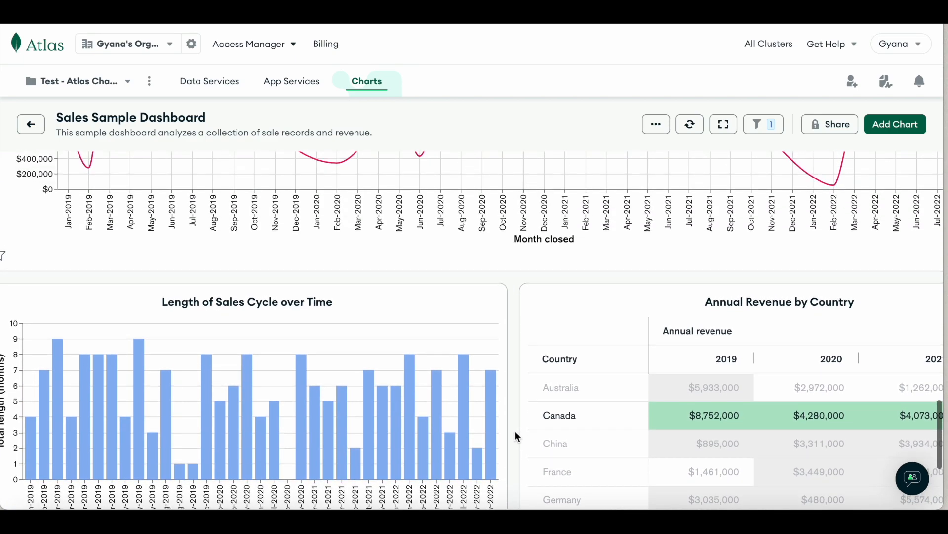